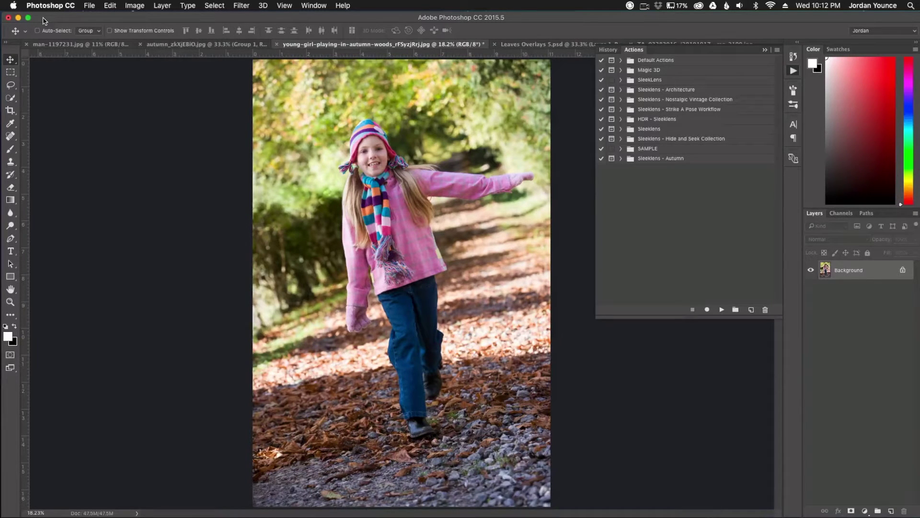
# - Run the Sleeklens TONE - Cool Autumn action, then hide and show the Cool Autumn group to compare
pyautogui.click(620, 159)
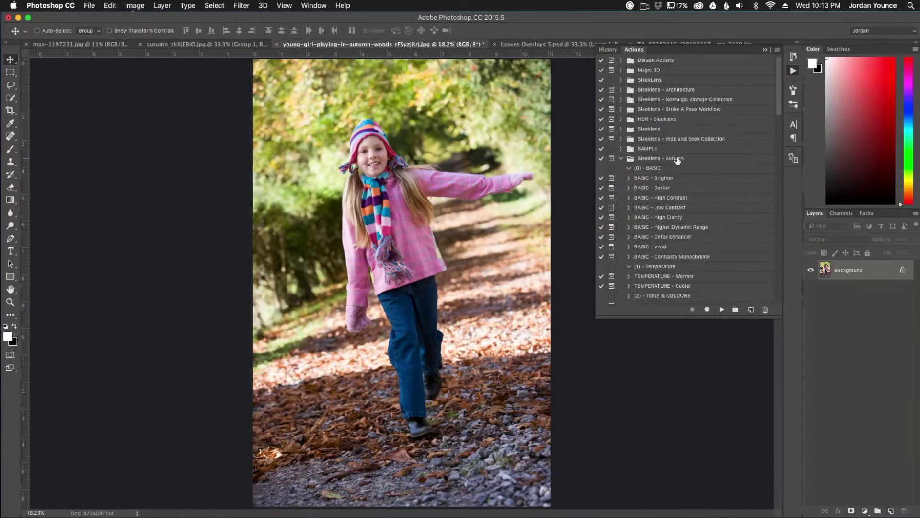
pyautogui.scroll(-10, 671, 230)
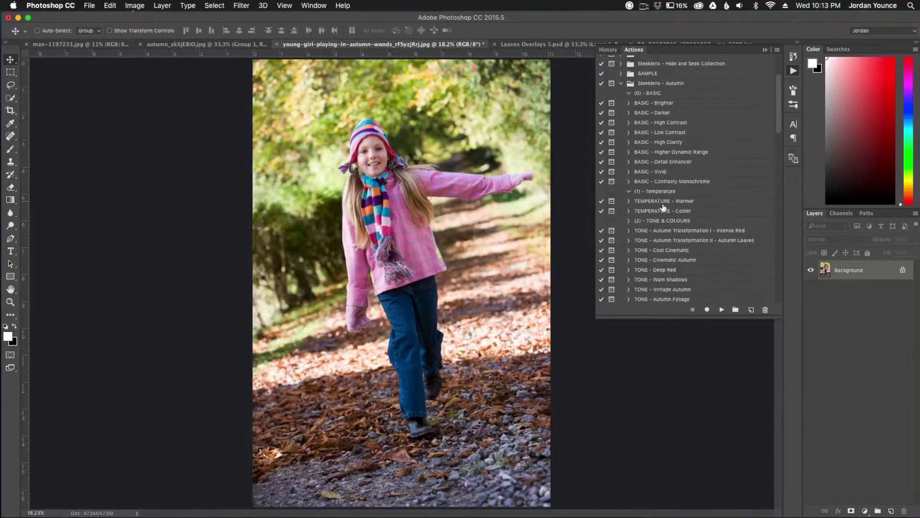
pyautogui.scroll(-2, 670, 211)
pyautogui.scroll(12, 688, 223)
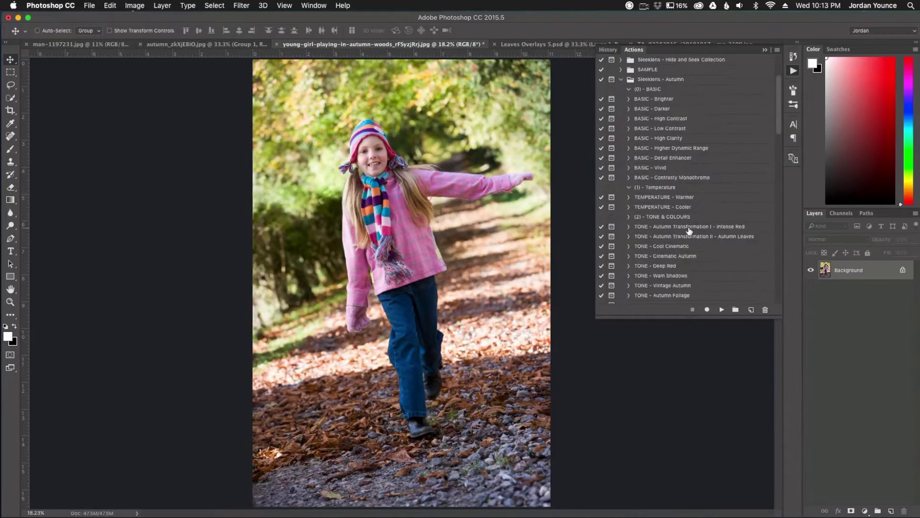
pyautogui.scroll(2, 685, 218)
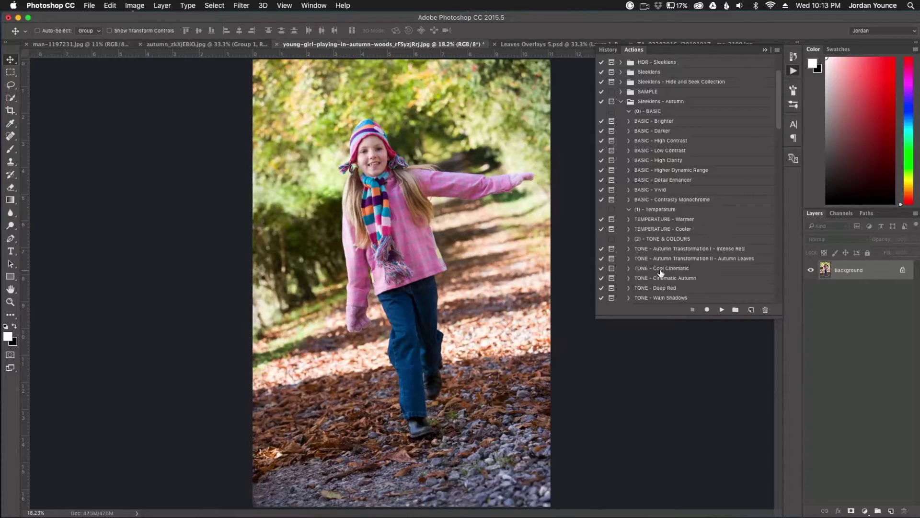
pyautogui.scroll(-8, 662, 273)
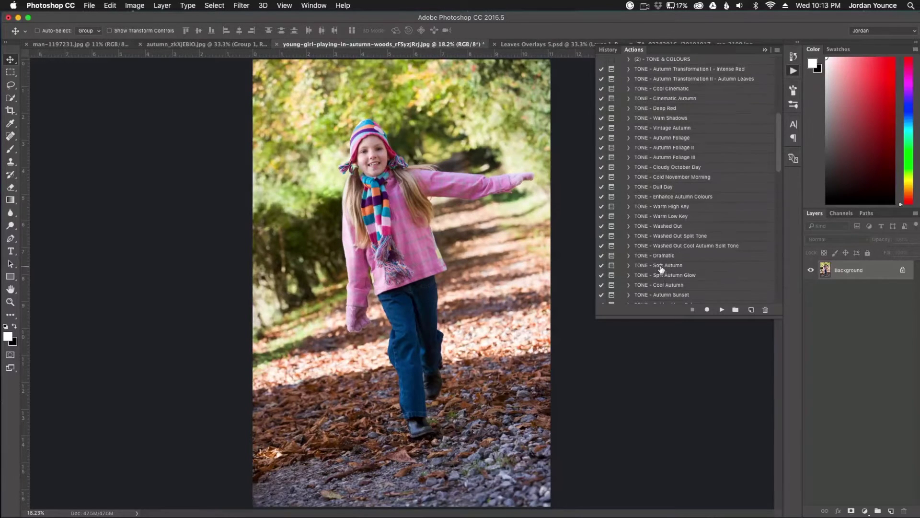
pyautogui.click(668, 287)
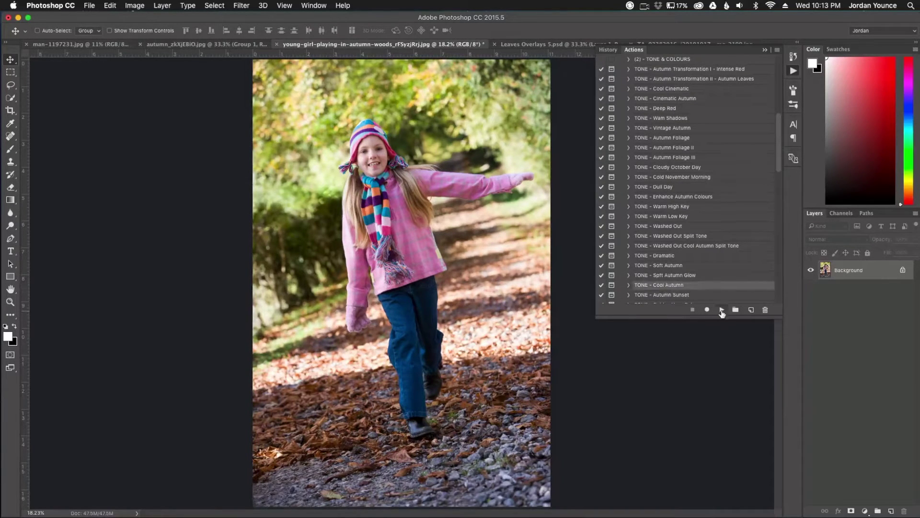
pyautogui.click(722, 310)
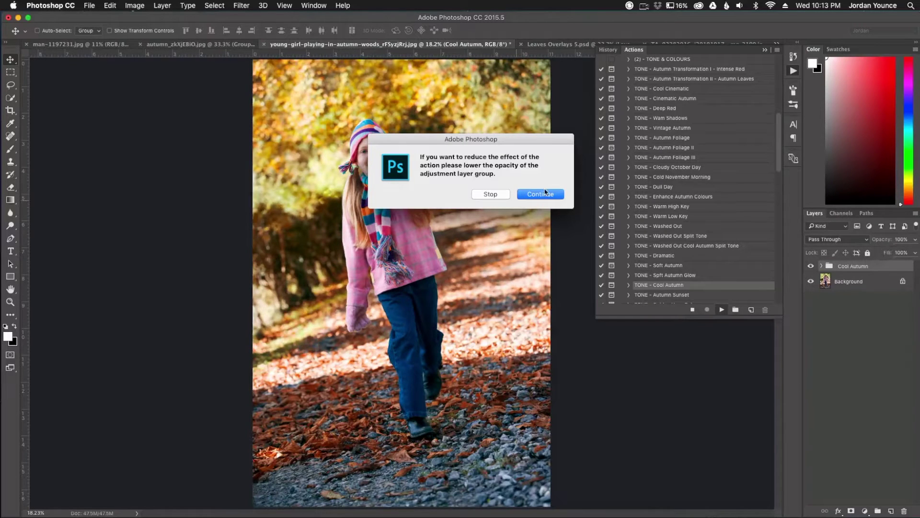
pyautogui.click(544, 195)
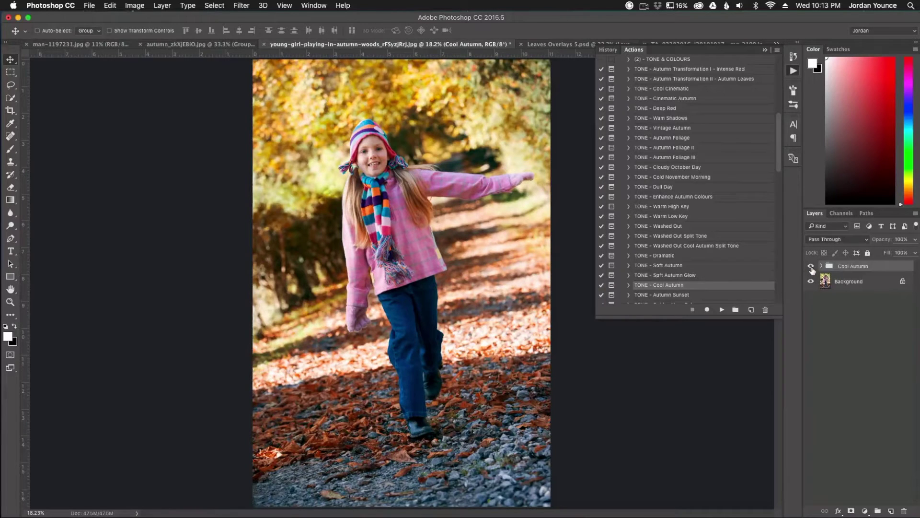
pyautogui.click(811, 266)
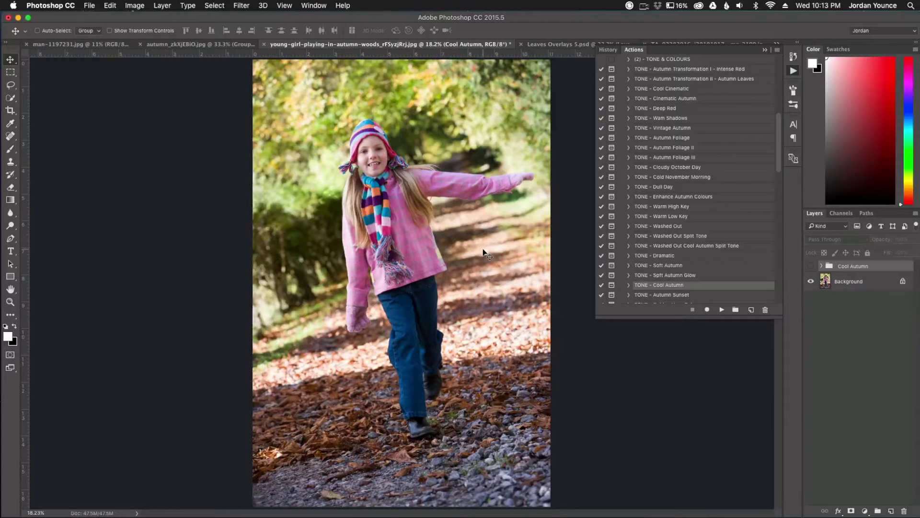
pyautogui.click(811, 266)
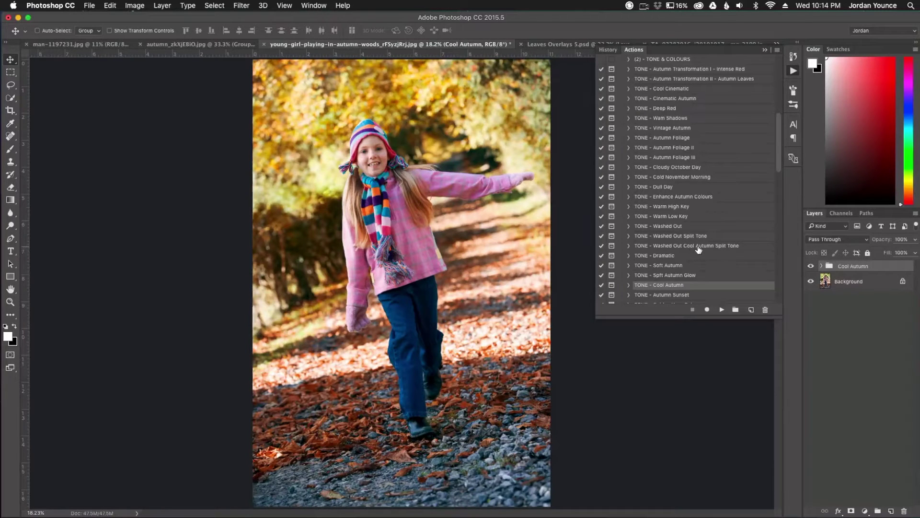
# - Run the TONE - Cool Cinematic action, then hide and show both tone layers to compare
pyautogui.scroll(2, 700, 251)
pyautogui.scroll(6, 700, 251)
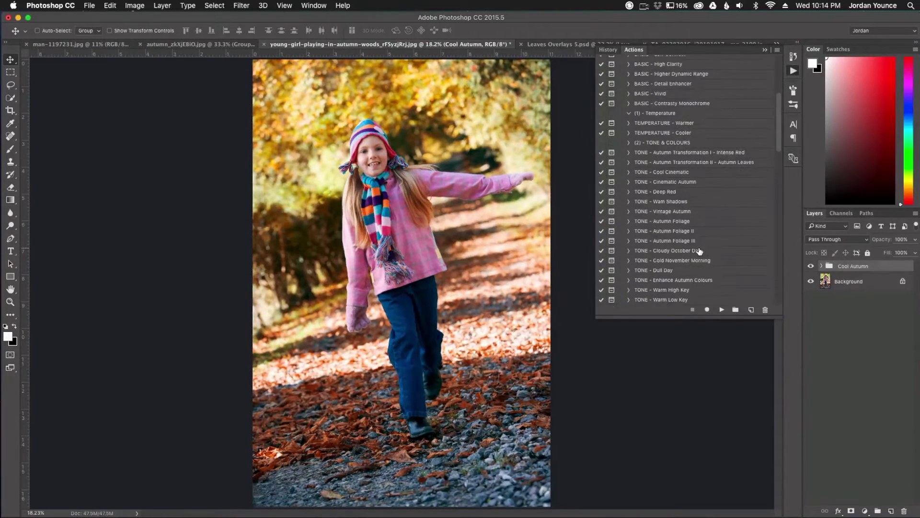
pyautogui.click(664, 175)
pyautogui.click(721, 309)
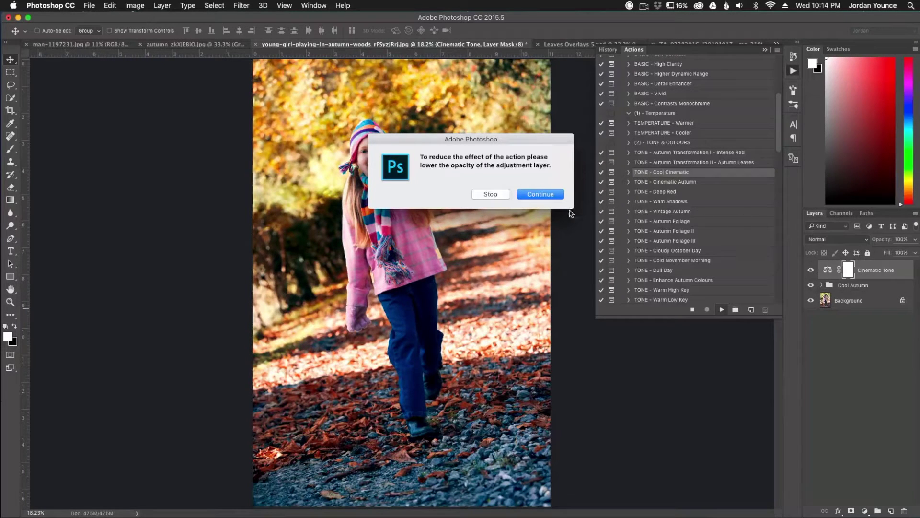
pyautogui.click(543, 195)
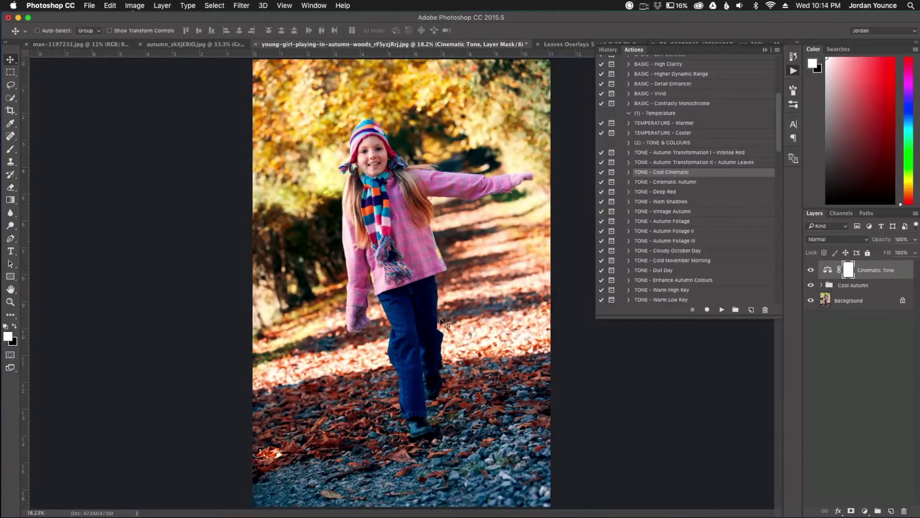
pyautogui.moveTo(810, 271); pyautogui.dragTo(813, 293)
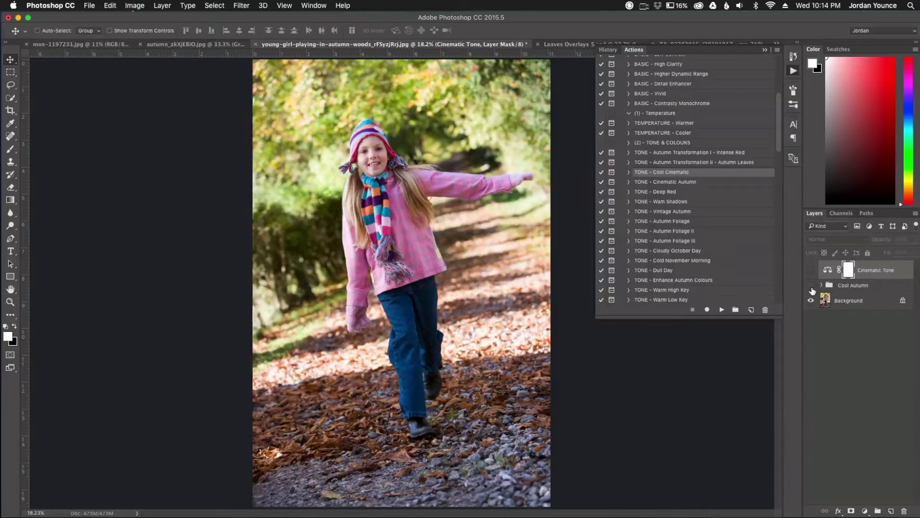
pyautogui.moveTo(812, 291); pyautogui.dragTo(811, 270)
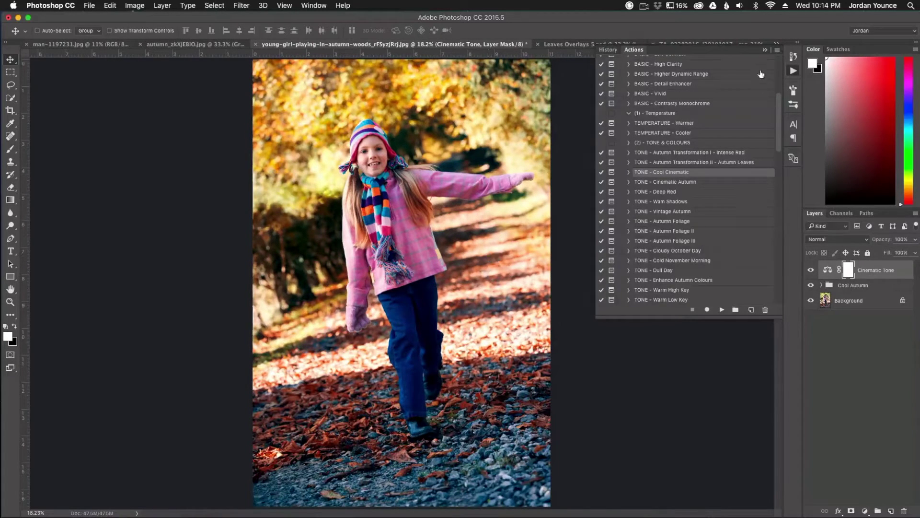
# - Collapse the Actions panel and bring the Finder window to the middle of the screen
pyautogui.click(765, 49)
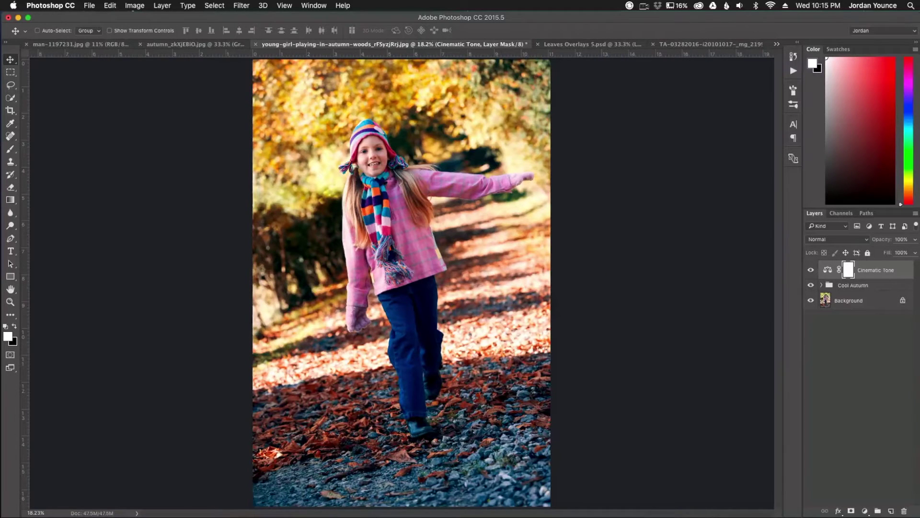
pyautogui.press('super+Tab')
pyautogui.moveTo(523, 156); pyautogui.dragTo(439, 155)
# - In Finder, go back to the overlay collection and open the Overlays > Leaves folder
pyautogui.click(312, 171)
pyautogui.click(312, 171)
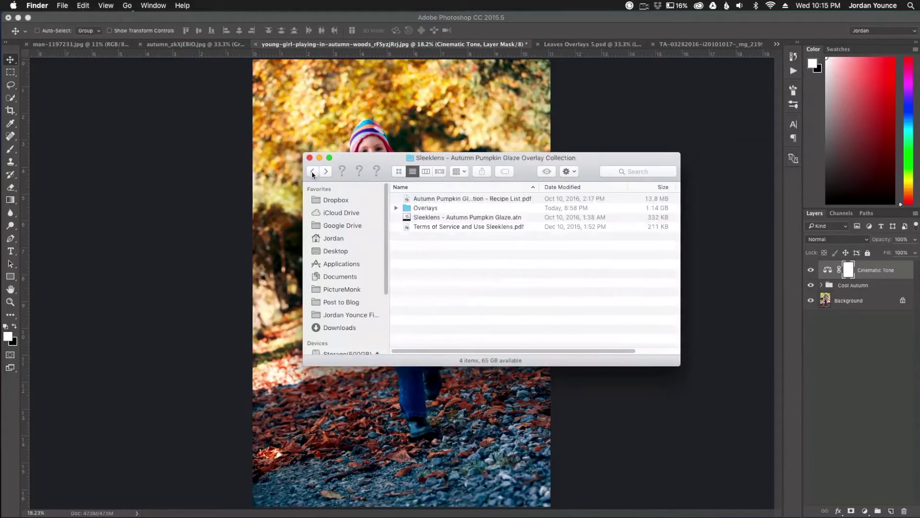
pyautogui.doubleClick(429, 207)
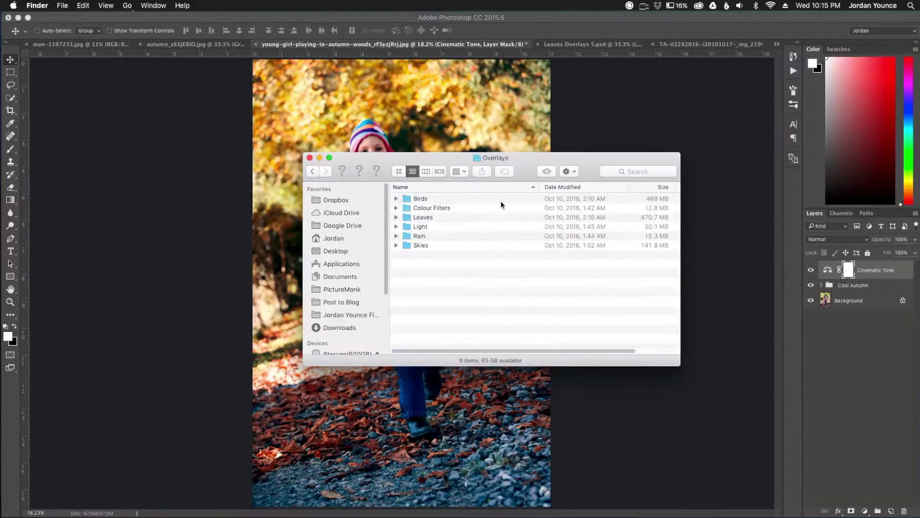
pyautogui.doubleClick(423, 218)
# - Quick Look preview Leaves Overlays 0.jpg and Leaves Overlays 1 JPEG.jpg
pyautogui.click(468, 199)
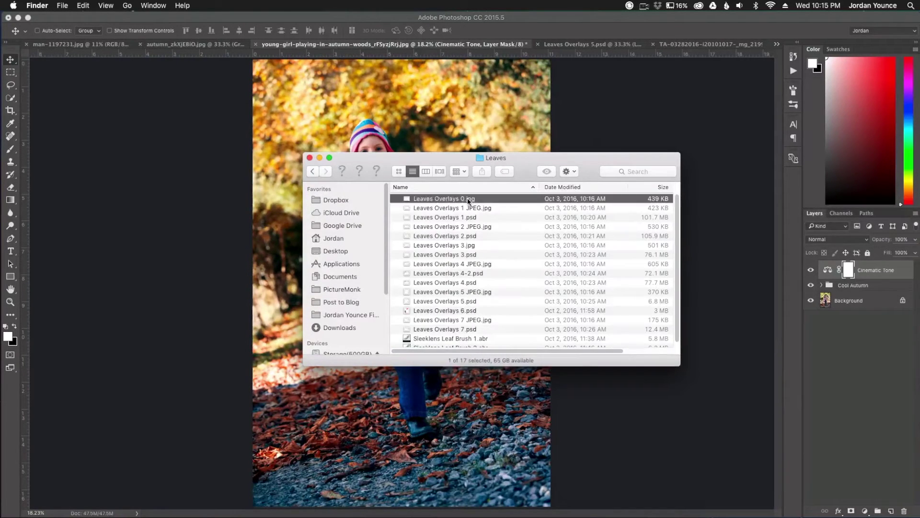
pyautogui.press('space')
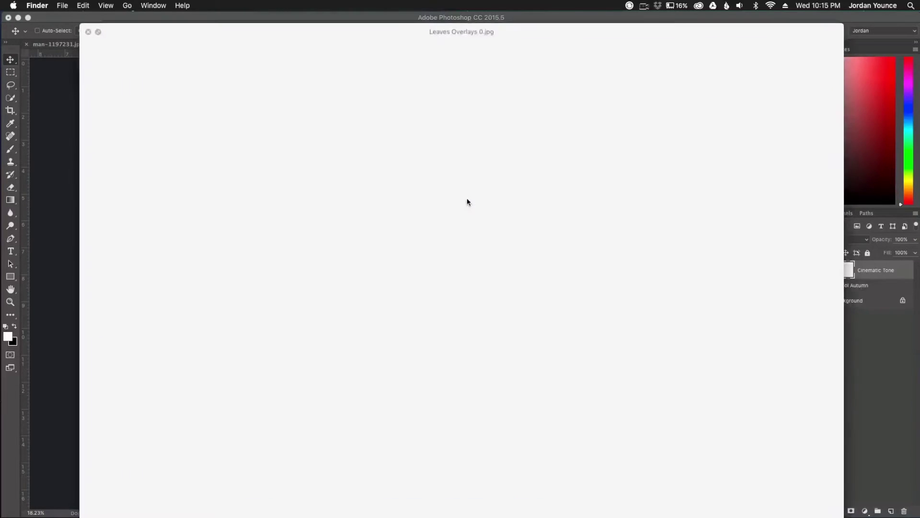
pyautogui.press('space')
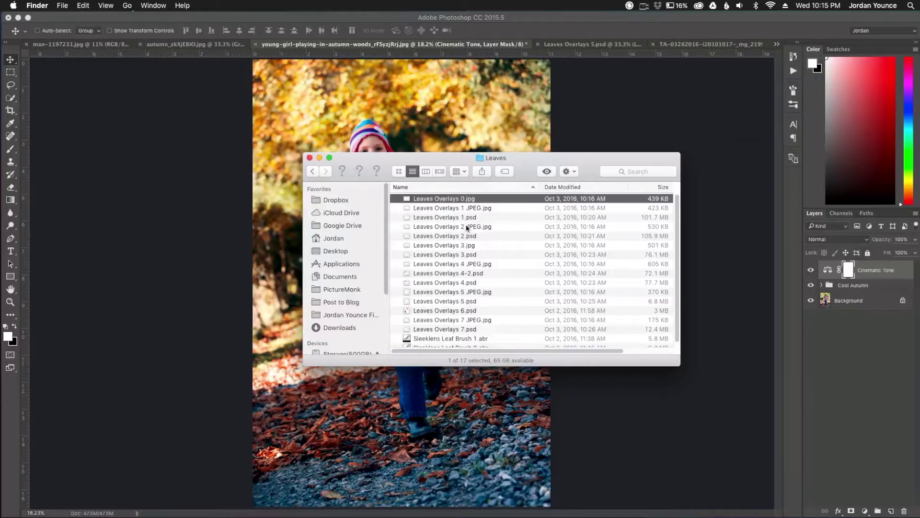
pyautogui.click(464, 209)
pyautogui.press('space')
pyautogui.press('space')
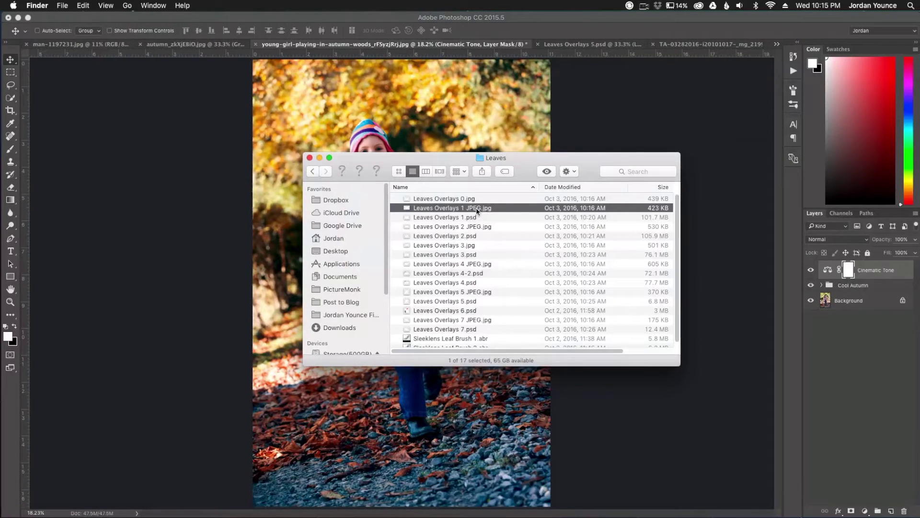
# - Close the Finder window and bring up the Leaves Overlays 5.psd document in Photoshop
pyautogui.click(310, 158)
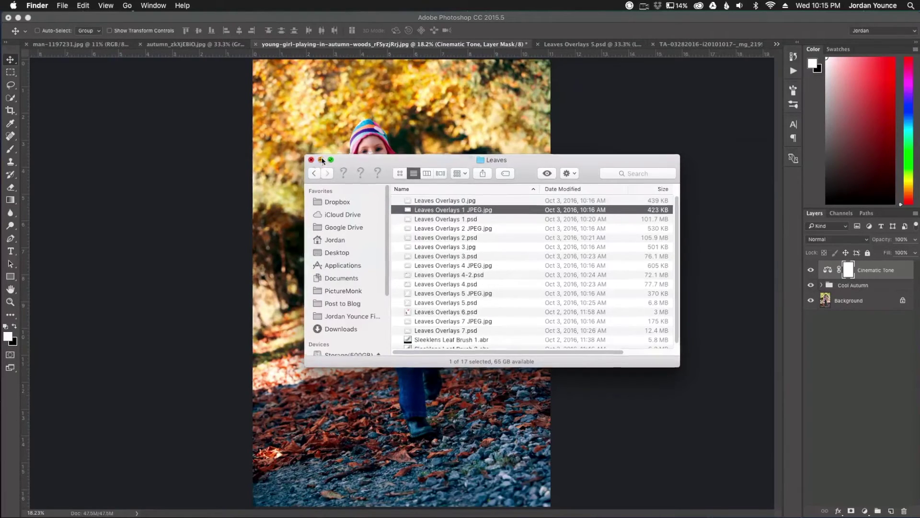
pyautogui.click(557, 44)
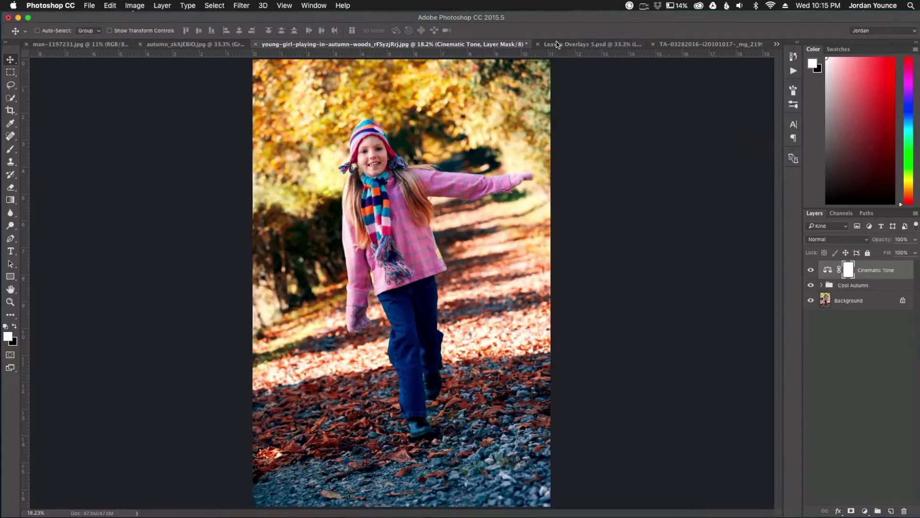
pyautogui.click(557, 44)
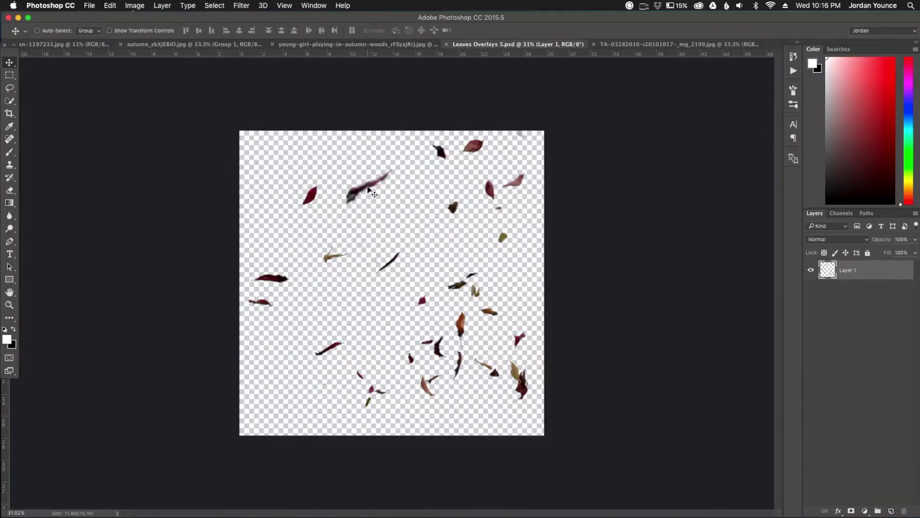
# - Drag the leaves Layer 1 into the girl photo, place it by her head, and scale it to 129.25%
pyautogui.moveTo(369, 191); pyautogui.dragTo(399, 221)
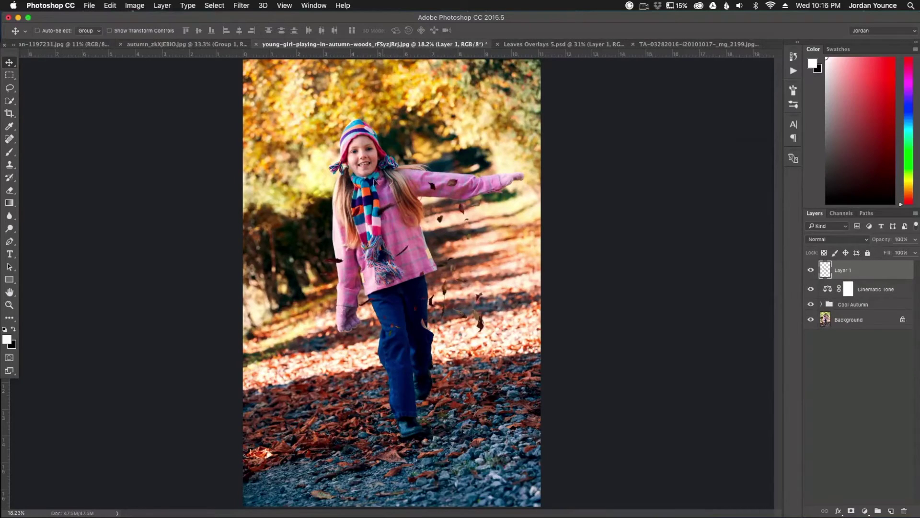
pyautogui.moveTo(374, 182)
pyautogui.mouseDown()
pyautogui.moveTo(394, 169)
pyautogui.moveTo(310, 130)
pyautogui.moveTo(421, 152)
pyautogui.moveTo(354, 143)
pyautogui.moveTo(359, 180)
pyautogui.mouseUp()
pyautogui.press('super+t')
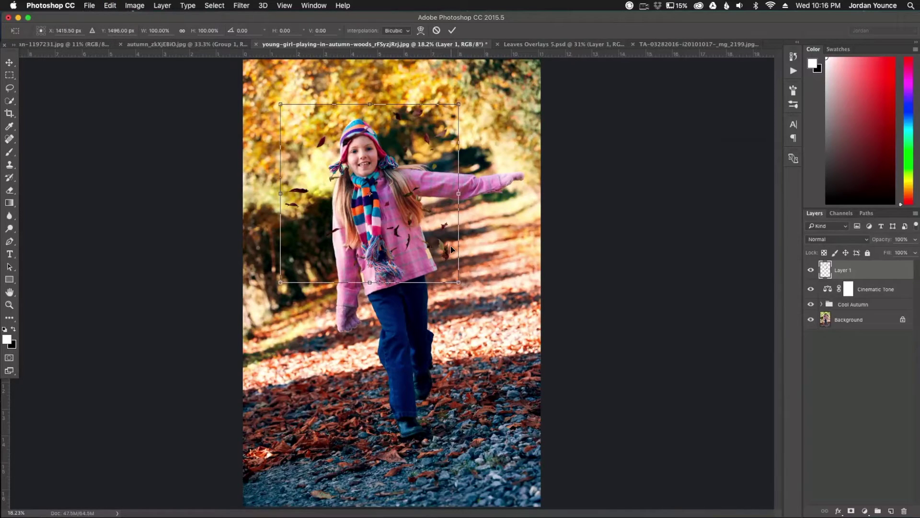
pyautogui.moveTo(457, 281); pyautogui.dragTo(339, 210)
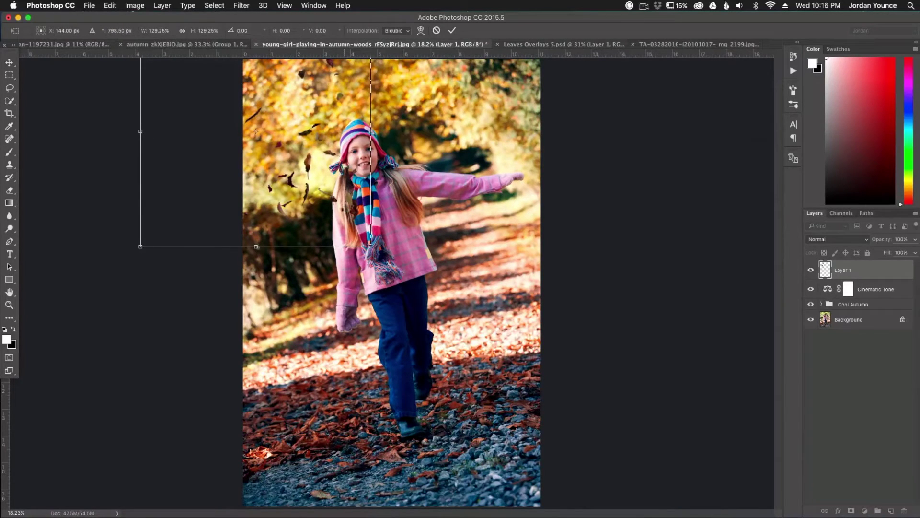
pyautogui.press('Return')
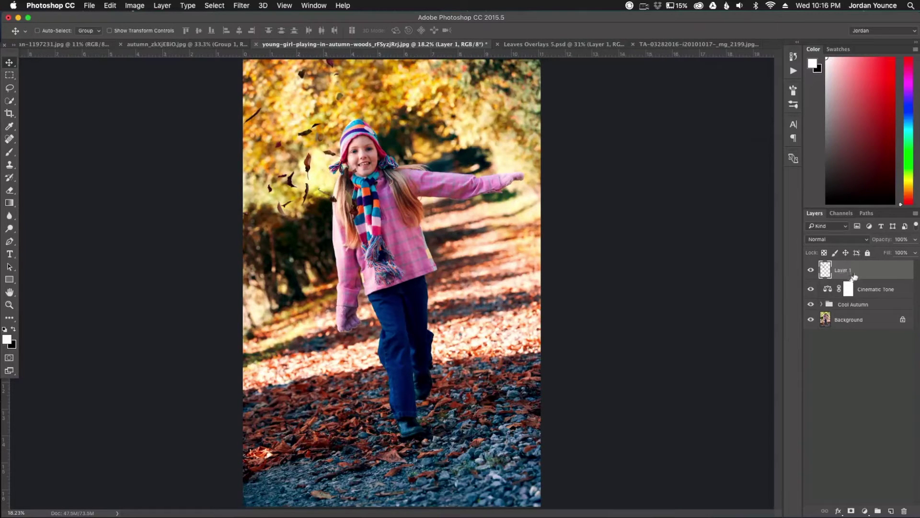
# - Make leaves copies 1 to 3, spread them across the photo, and select all four leaf layers
pyautogui.moveTo(854, 276); pyautogui.dragTo(891, 511)
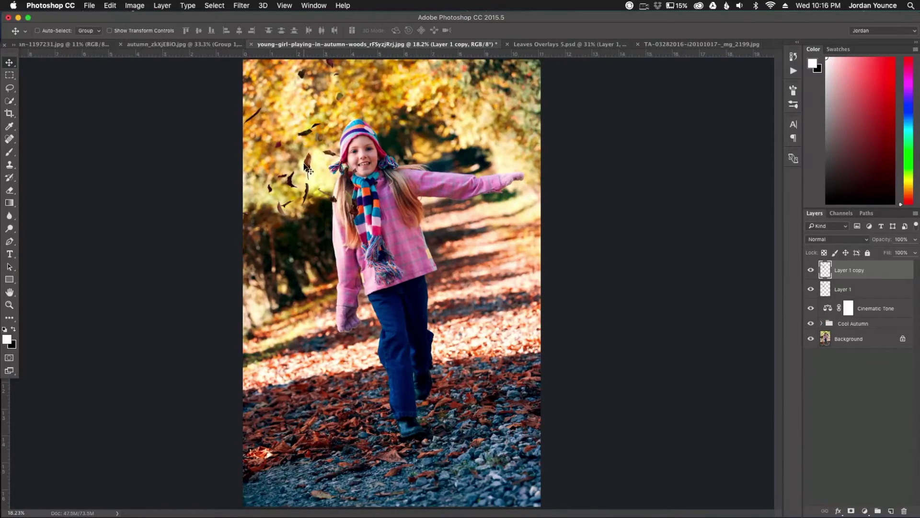
pyautogui.moveTo(305, 167); pyautogui.dragTo(490, 193)
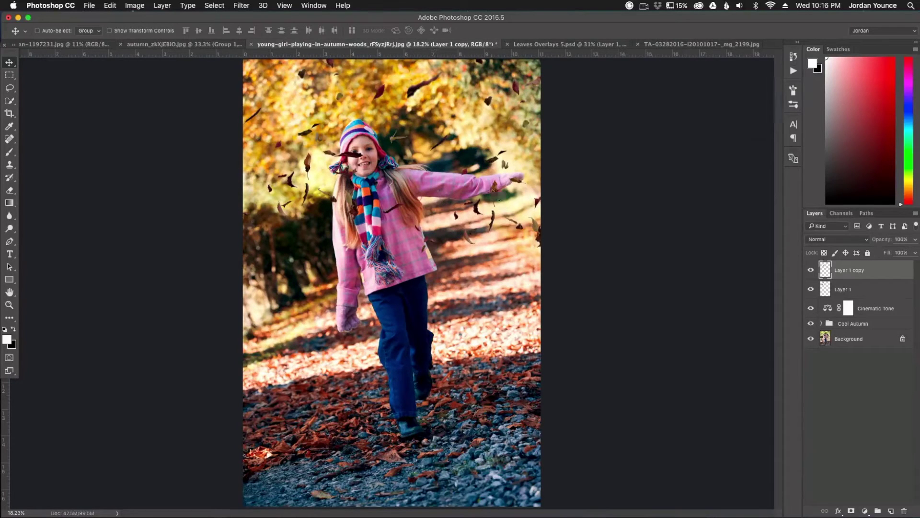
pyautogui.moveTo(496, 190); pyautogui.dragTo(517, 333)
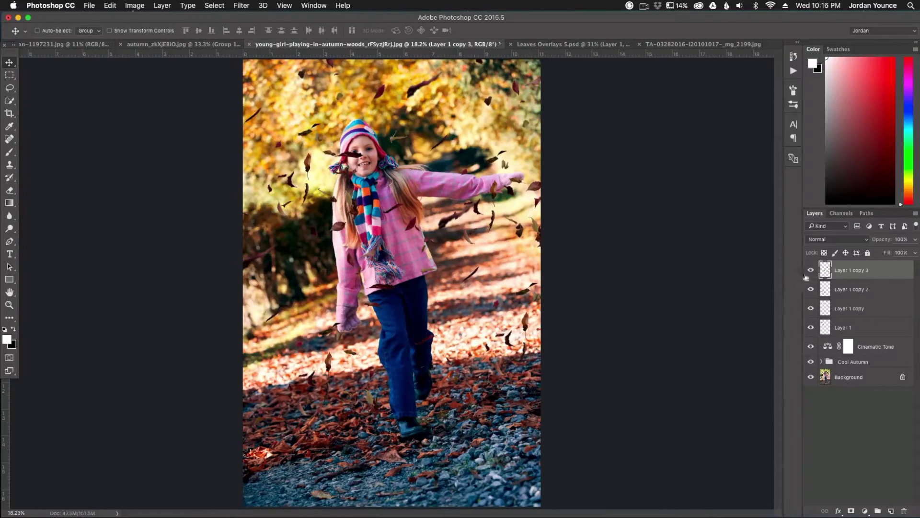
pyautogui.keyDown('shift'); pyautogui.click(861, 333); pyautogui.keyUp('shift')
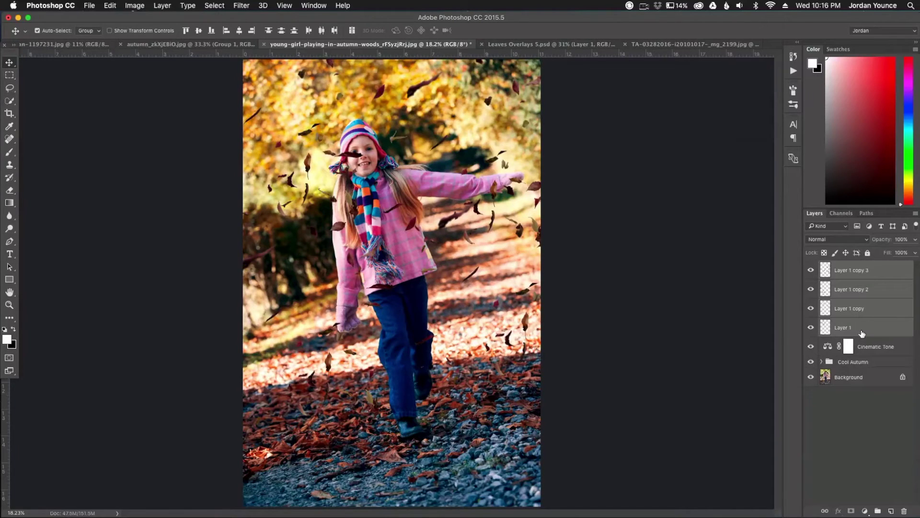
# - Group the four leaf layers as Group 1 and give it a white layer mask
pyautogui.press('super+g')
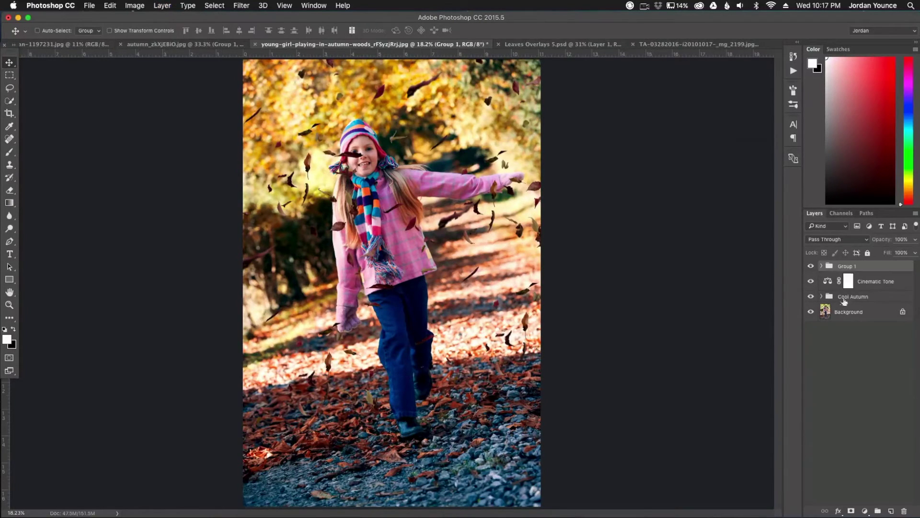
pyautogui.click(851, 511)
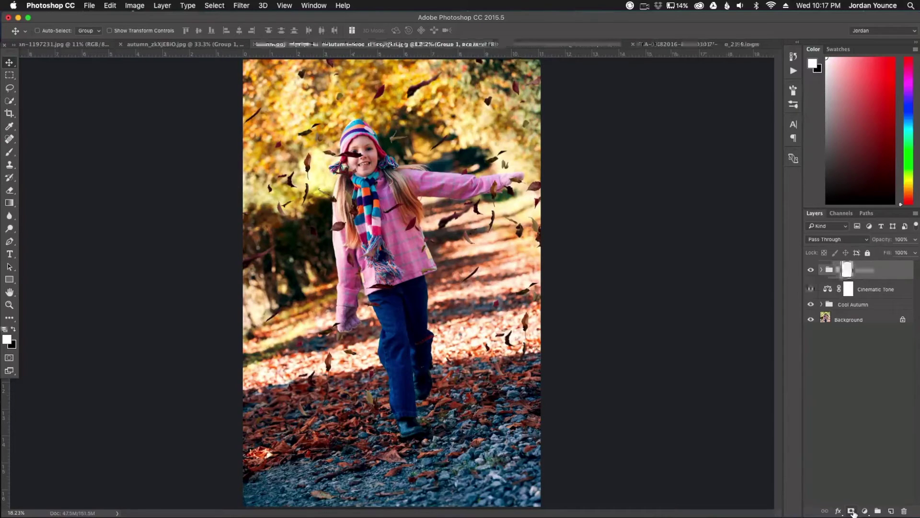
pyautogui.press('b')
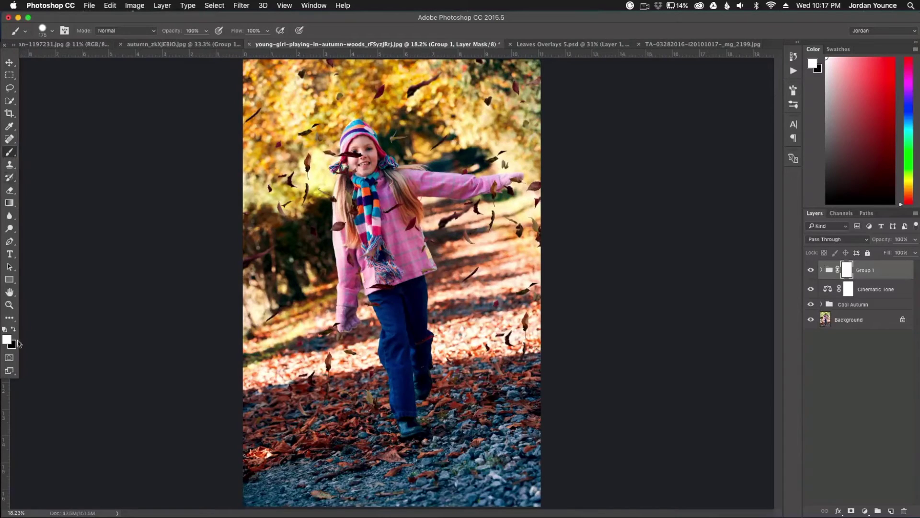
# - Switch to black and paint out the leaves over the girl's face and sleeve on the mask
pyautogui.press('x')
pyautogui.scroll(5, 354, 153)
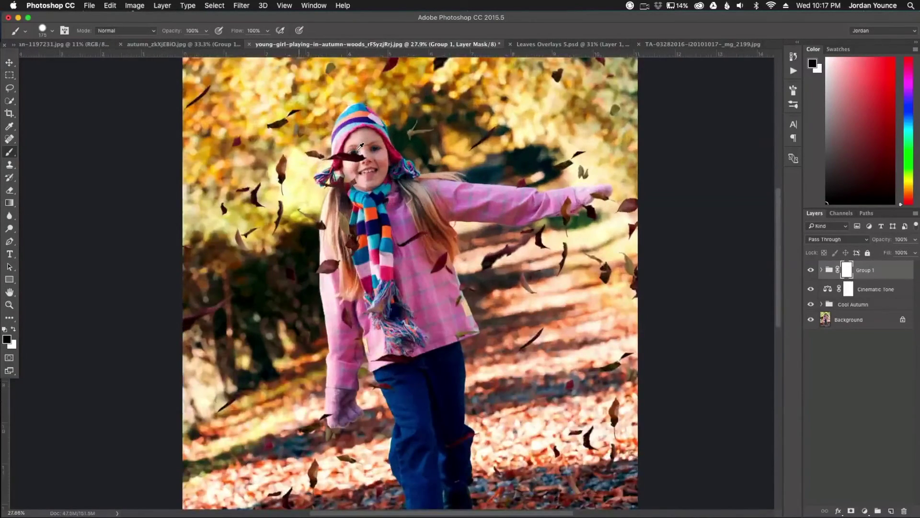
pyautogui.scroll(3, 351, 166)
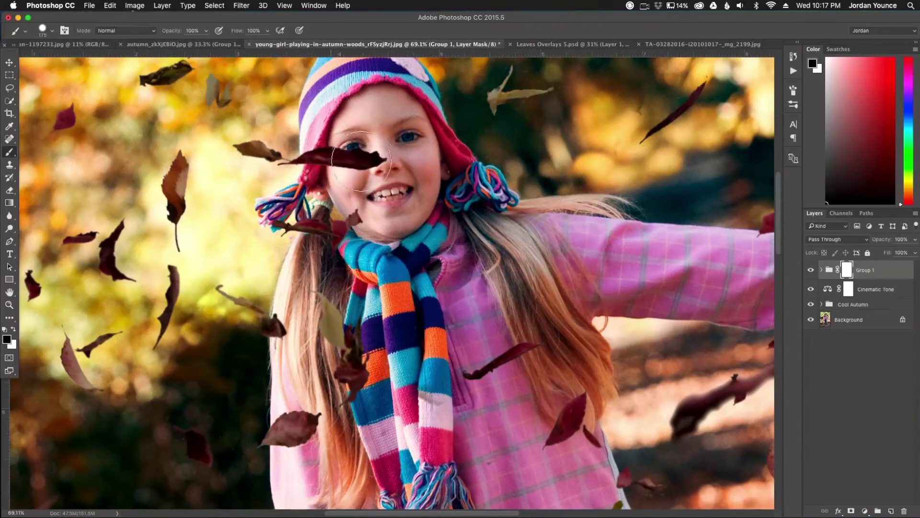
pyautogui.moveTo(331, 156)
pyautogui.mouseDown()
pyautogui.moveTo(293, 172)
pyautogui.moveTo(302, 197)
pyautogui.moveTo(290, 190)
pyautogui.moveTo(287, 207)
pyautogui.moveTo(354, 225)
pyautogui.moveTo(286, 231)
pyautogui.mouseUp()
pyautogui.scroll(-4, 469, 269)
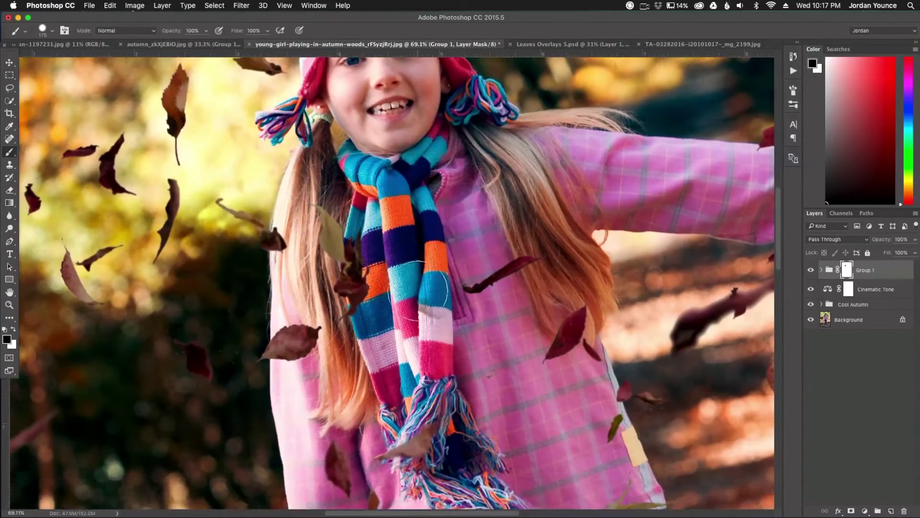
pyautogui.scroll(-5, 360, 326)
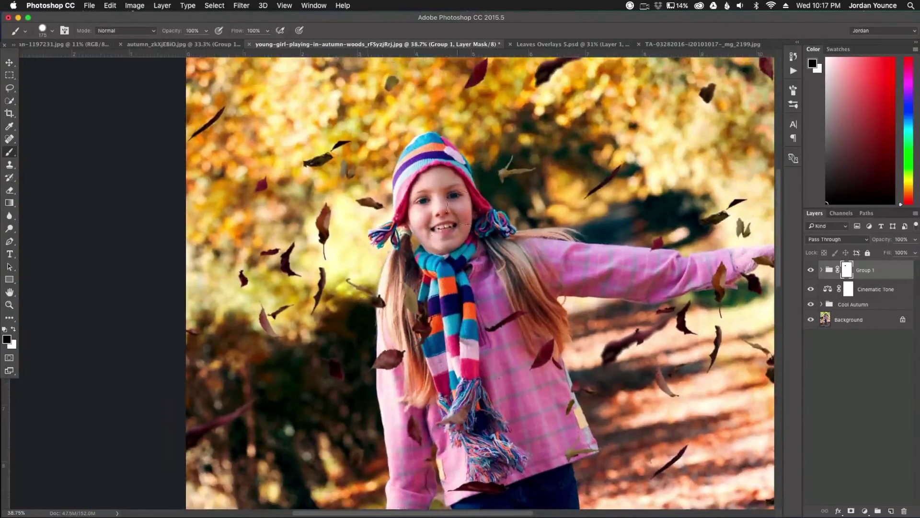
pyautogui.scroll(-1, 572, 309)
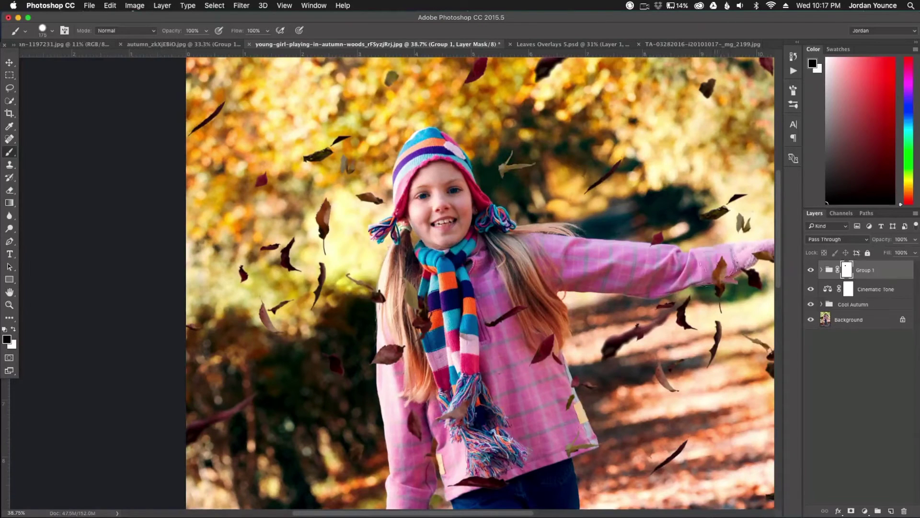
pyautogui.moveTo(384, 349)
pyautogui.mouseDown()
pyautogui.moveTo(396, 355)
pyautogui.moveTo(381, 345)
pyautogui.moveTo(388, 364)
pyautogui.moveTo(376, 357)
pyautogui.mouseUp()
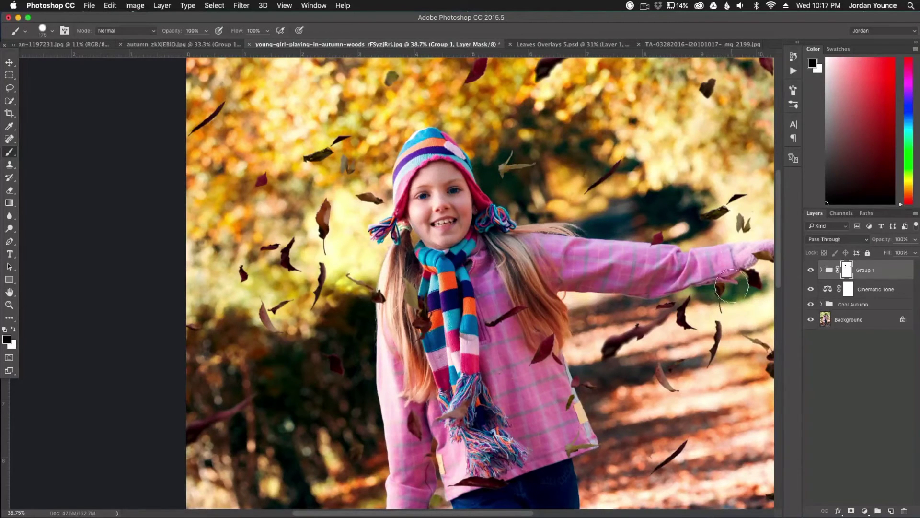
# - Pan the canvas to inspect the girl's outstretched hand, lower arm and legs
pyautogui.moveTo(659, 264)
pyautogui.mouseDown()
pyautogui.moveTo(494, 301)
pyautogui.moveTo(478, 228)
pyautogui.mouseUp()
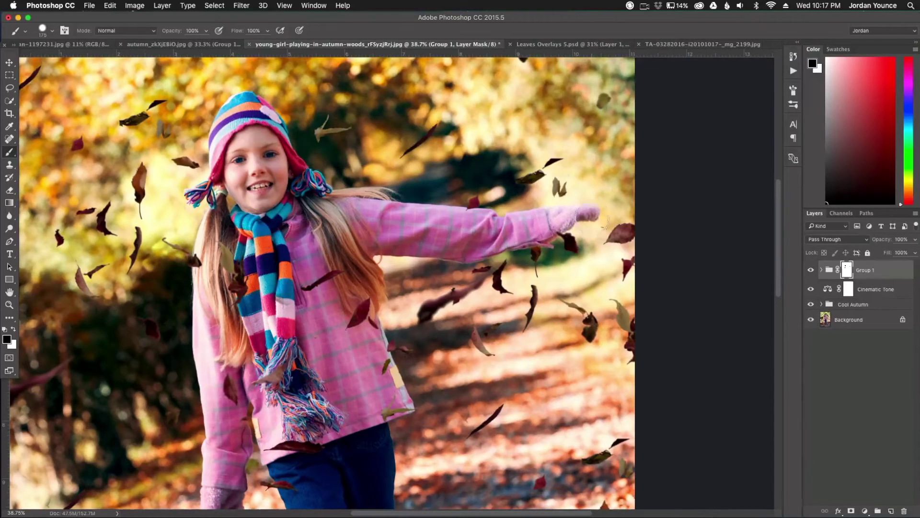
pyautogui.moveTo(324, 353); pyautogui.dragTo(354, 218)
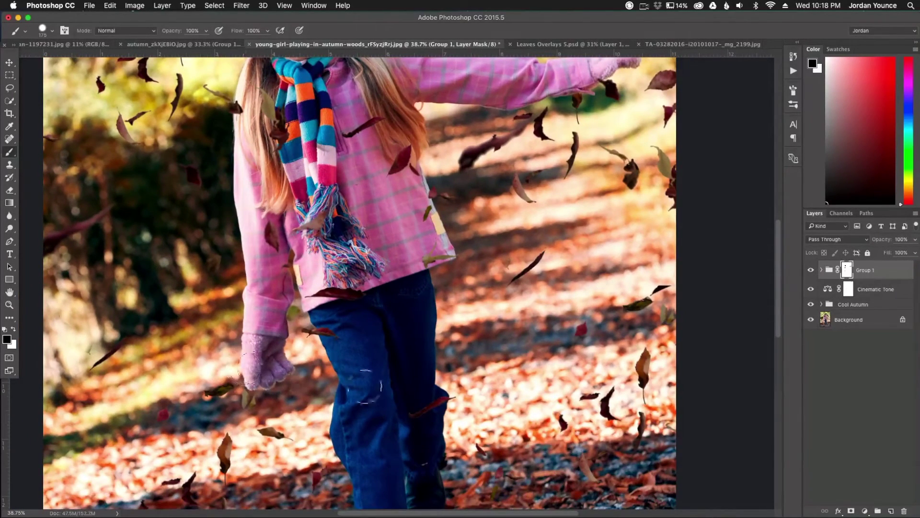
pyautogui.scroll(-2, 470, 433)
pyautogui.scroll(-2, 469, 434)
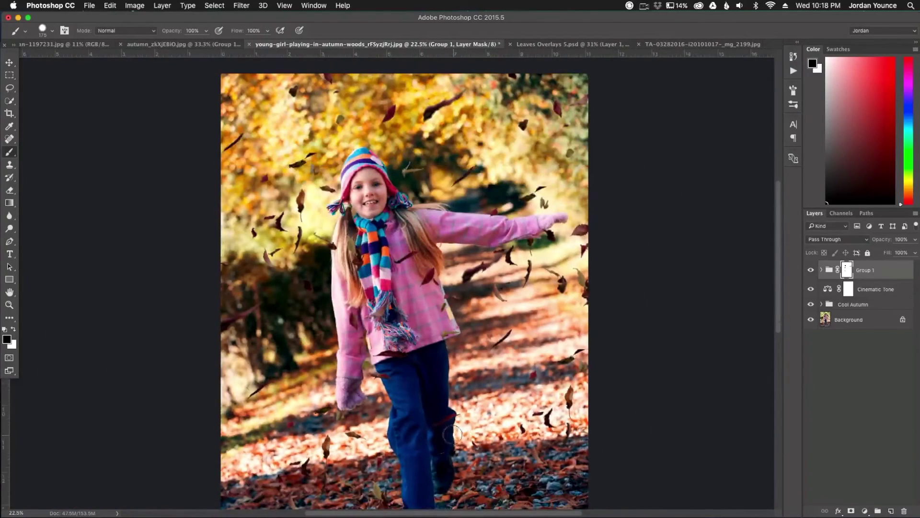
pyautogui.scroll(-2, 453, 397)
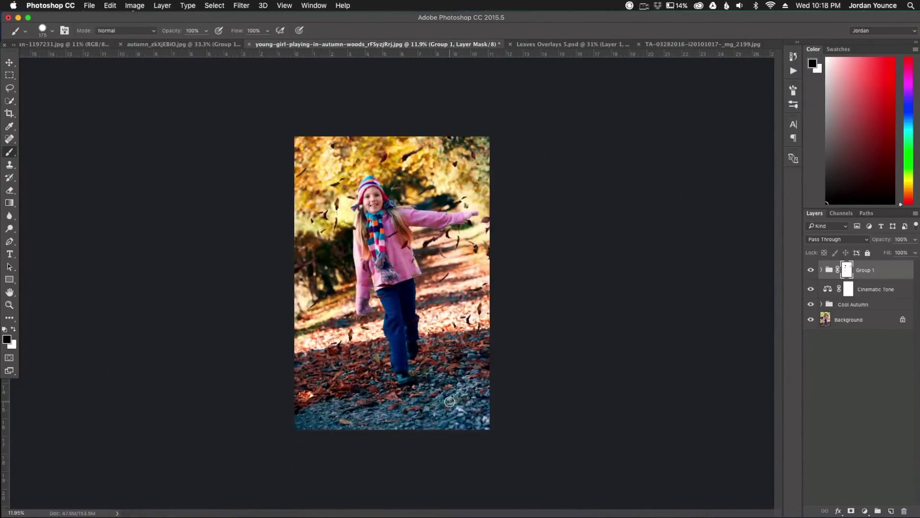
pyautogui.scroll(2, 453, 397)
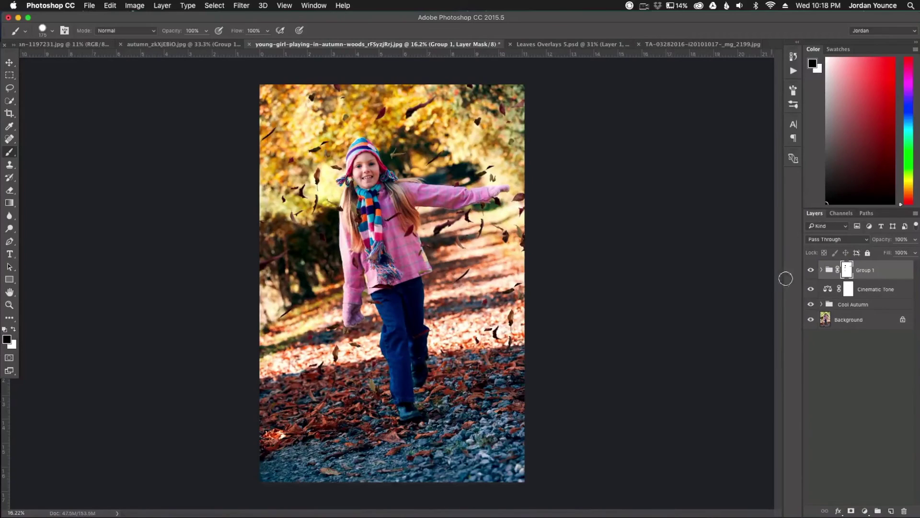
pyautogui.moveTo(811, 269); pyautogui.dragTo(814, 310)
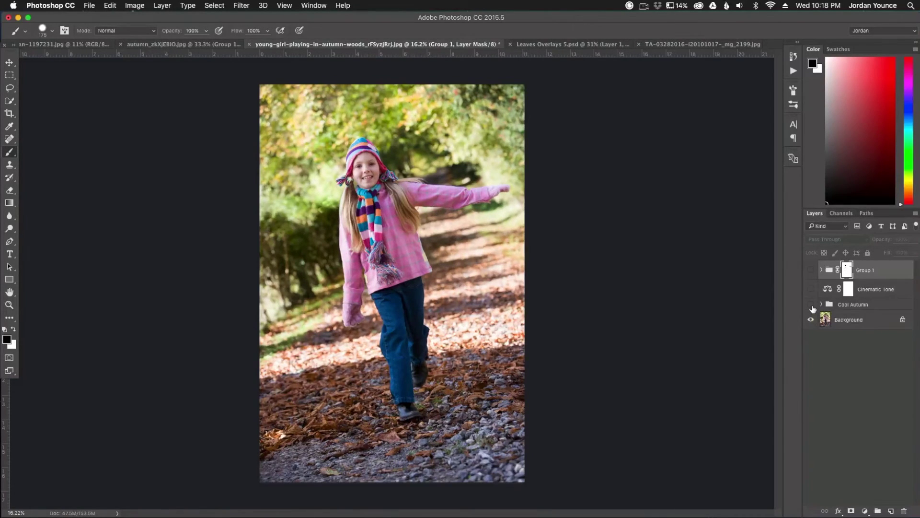
pyautogui.moveTo(811, 307); pyautogui.dragTo(812, 273)
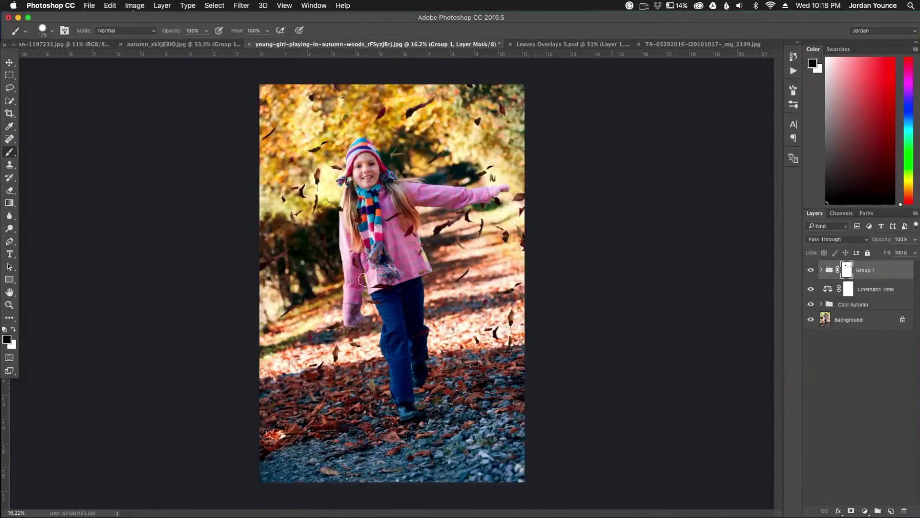